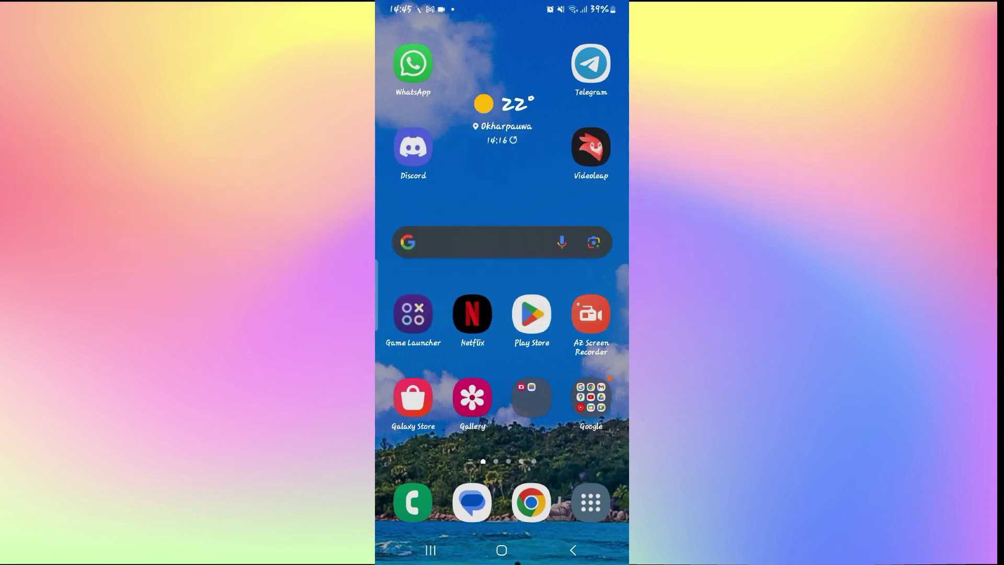
- Launch WhatsApp and enter Rupa's chat with the two voice messages
{"action": "left_click", "coordinate": [412, 64]}
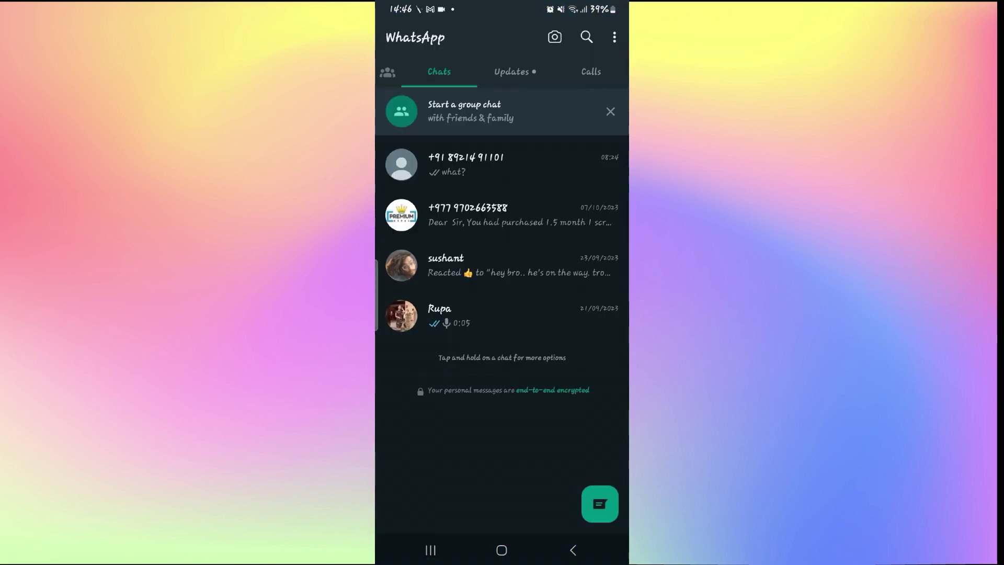
{"action": "left_click", "coordinate": [502, 316]}
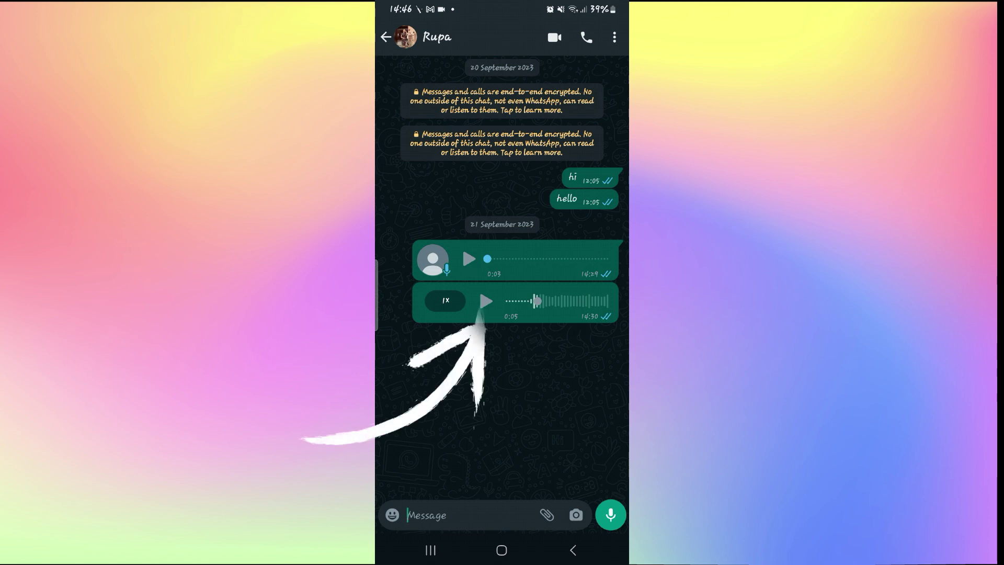
- Play the first voice message, then start the second one
{"action": "left_click", "coordinate": [468, 258]}
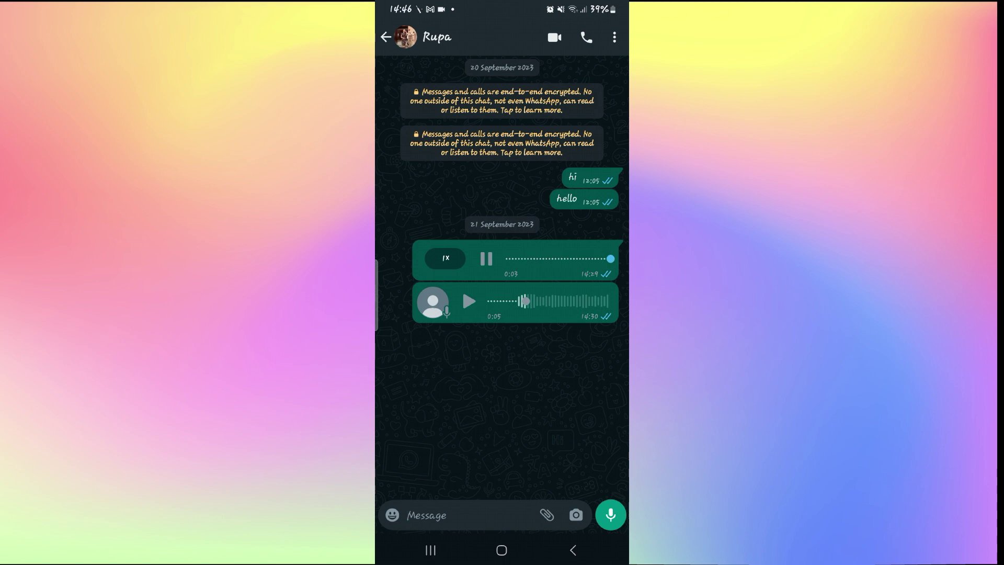
{"action": "left_click", "coordinate": [485, 258]}
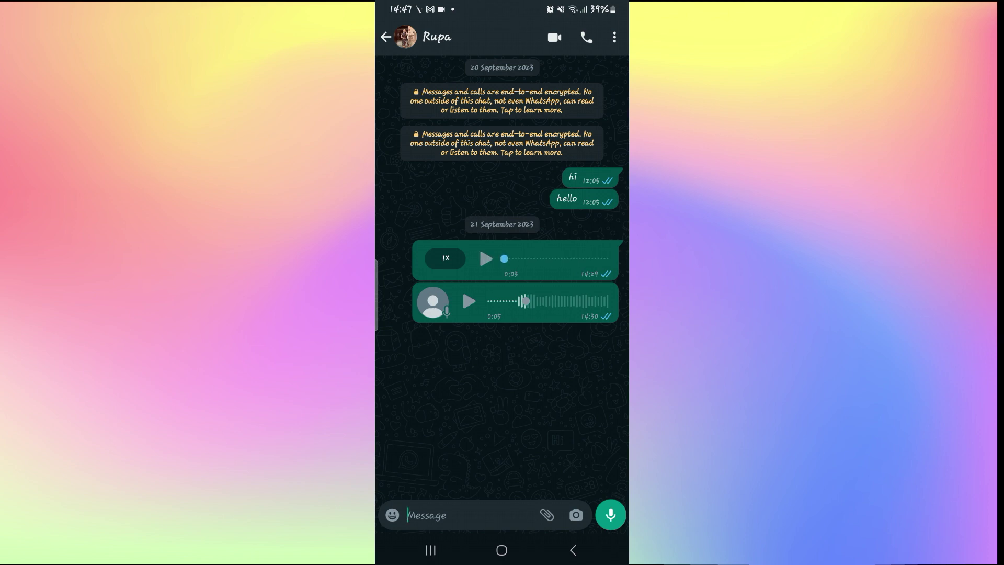
{"action": "left_click", "coordinate": [467, 301]}
{"action": "left_click", "coordinate": [444, 300]}
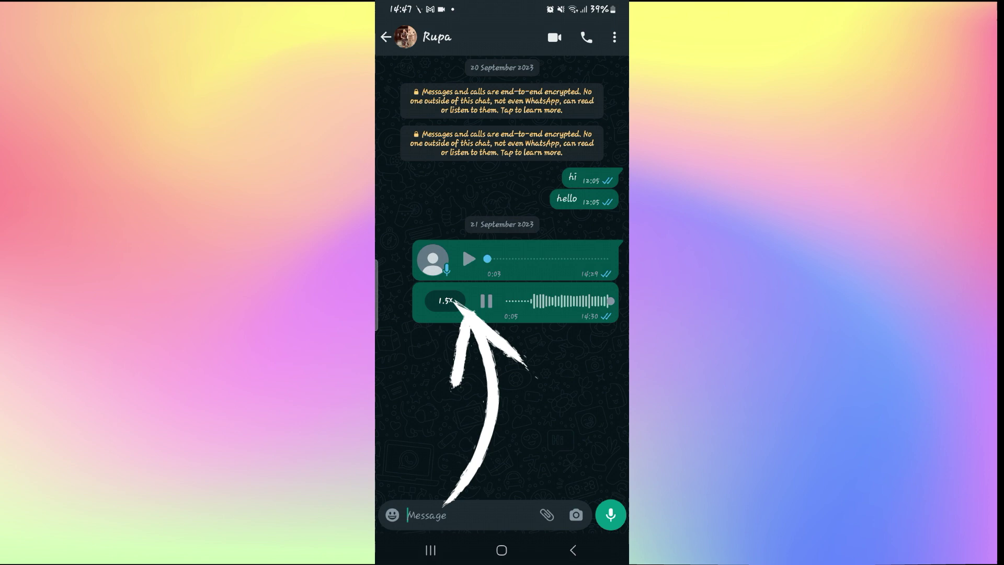
- Cycle the second message's speed through 1x and 1.5x, leaving it at 2x
{"action": "left_click", "coordinate": [485, 301]}
{"action": "left_click", "coordinate": [445, 300]}
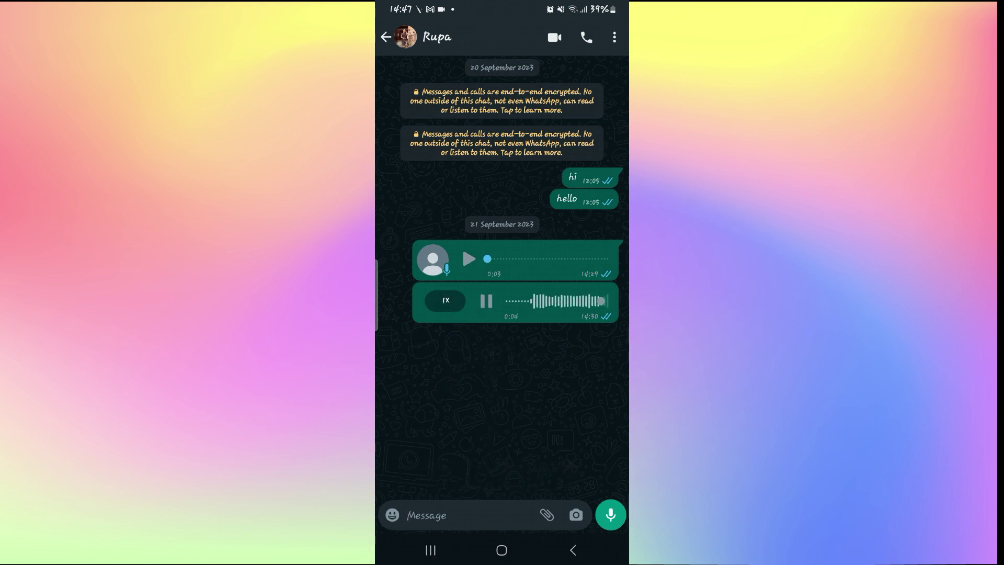
{"action": "left_click", "coordinate": [445, 301]}
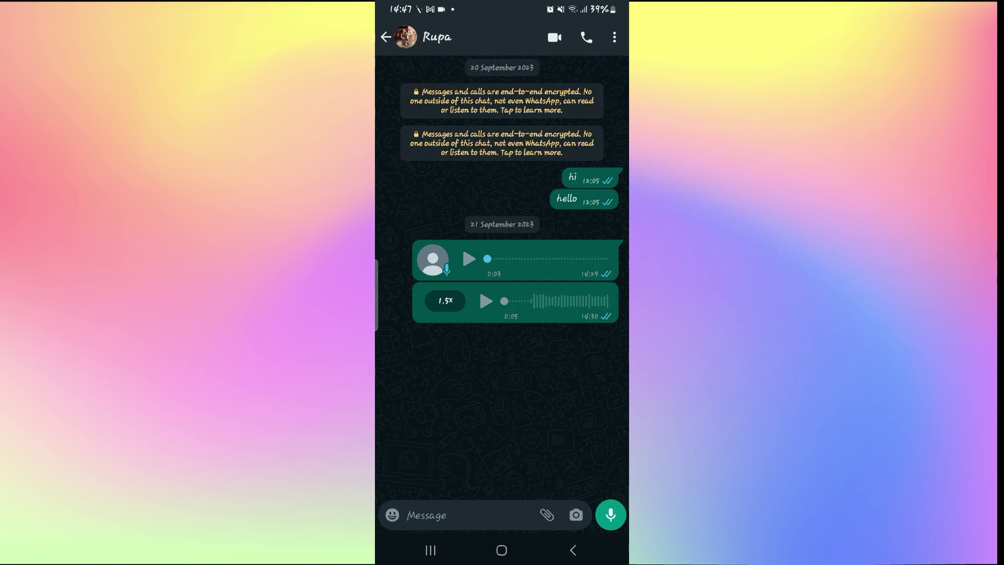
{"action": "left_click", "coordinate": [486, 301]}
{"action": "left_click", "coordinate": [444, 300]}
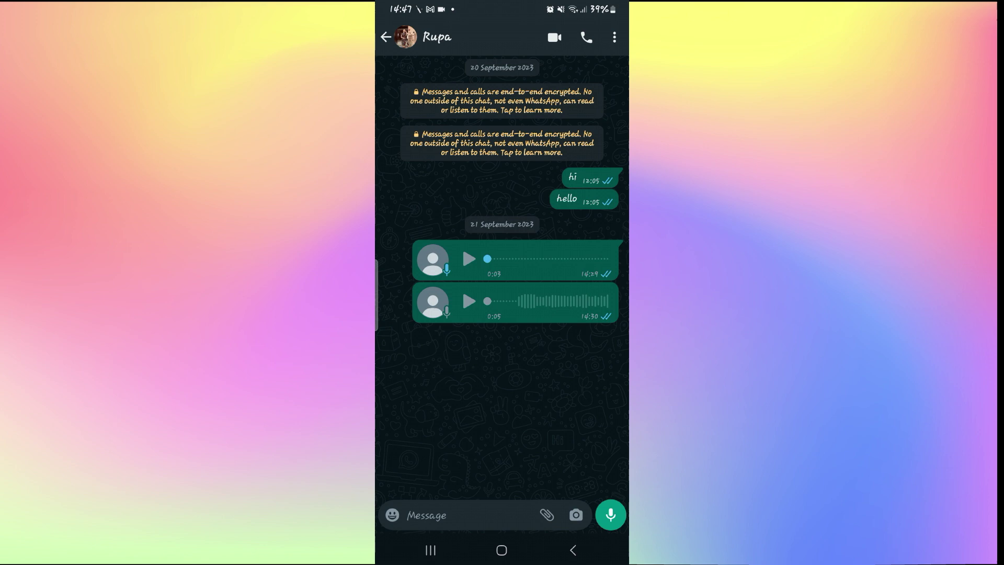
- Replay the messages, set the second one back to 1x, and return to the chats list
{"action": "left_click", "coordinate": [468, 302]}
{"action": "left_click", "coordinate": [468, 260]}
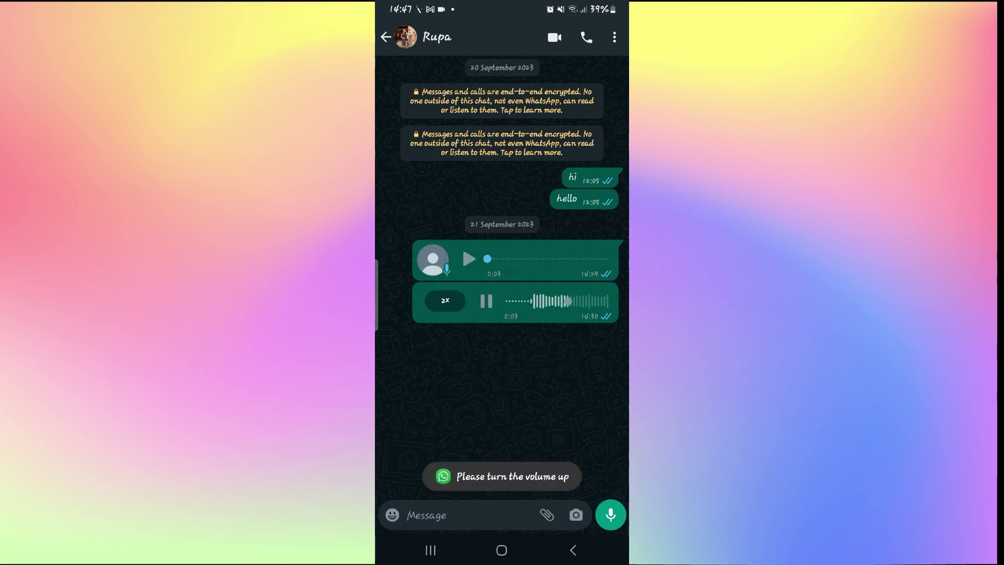
{"action": "left_click", "coordinate": [445, 301]}
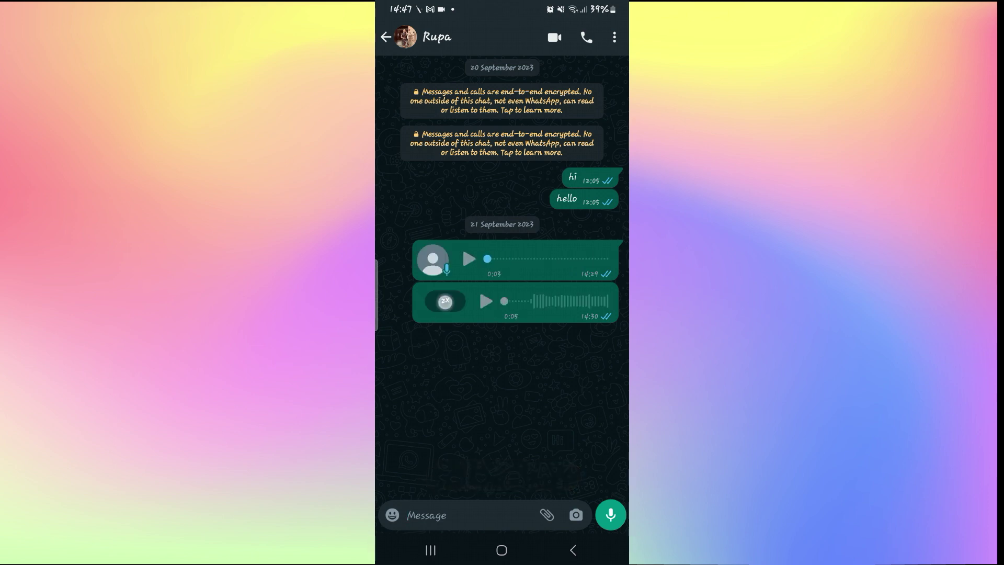
{"action": "left_click", "coordinate": [482, 301]}
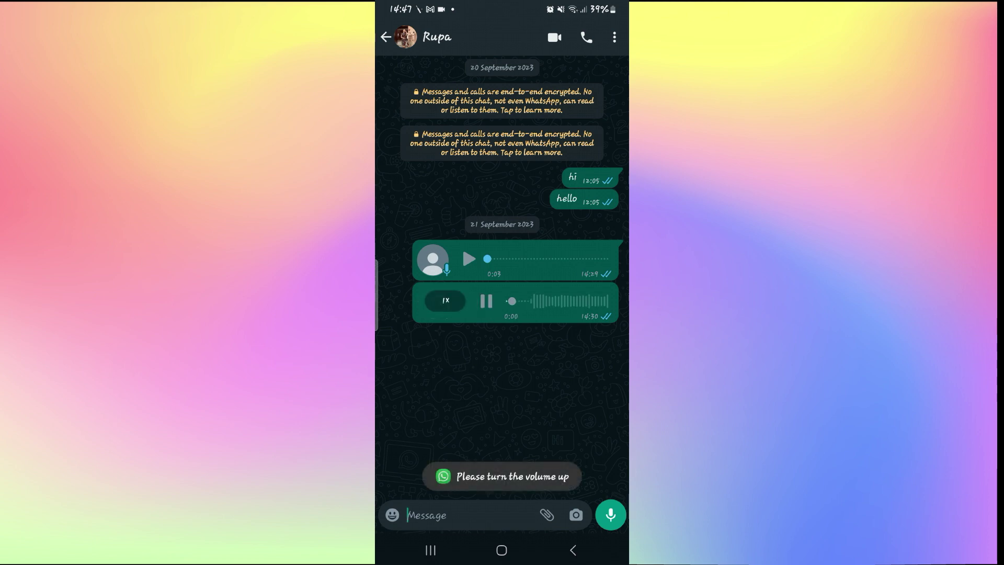
{"action": "left_click", "coordinate": [385, 36]}
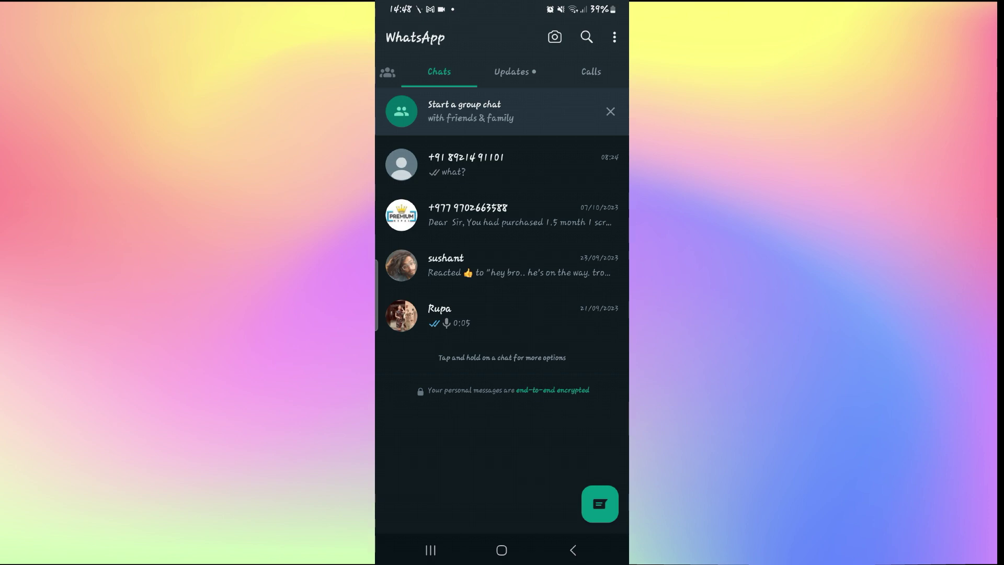
- Go back to the Android home screen from WhatsApp
{"action": "left_click", "coordinate": [501, 550]}
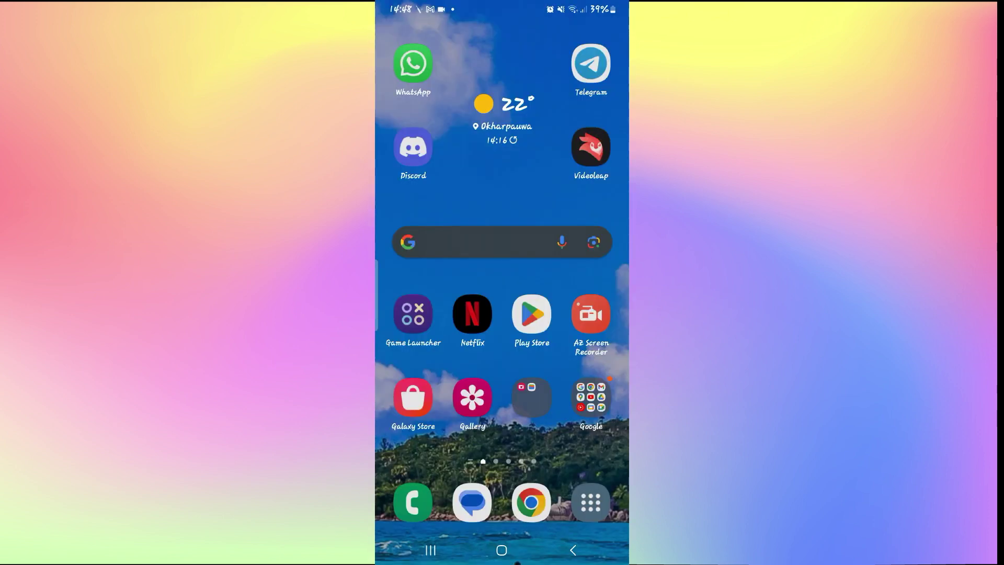